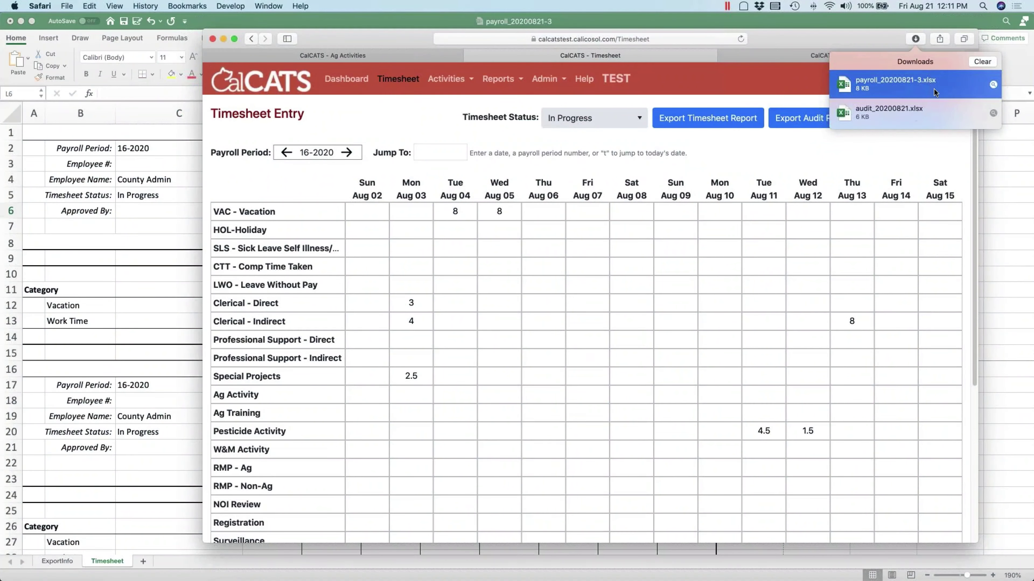
- Review the category rows and entered hours on the payroll period 16-2020 timesheet
click(974, 60)
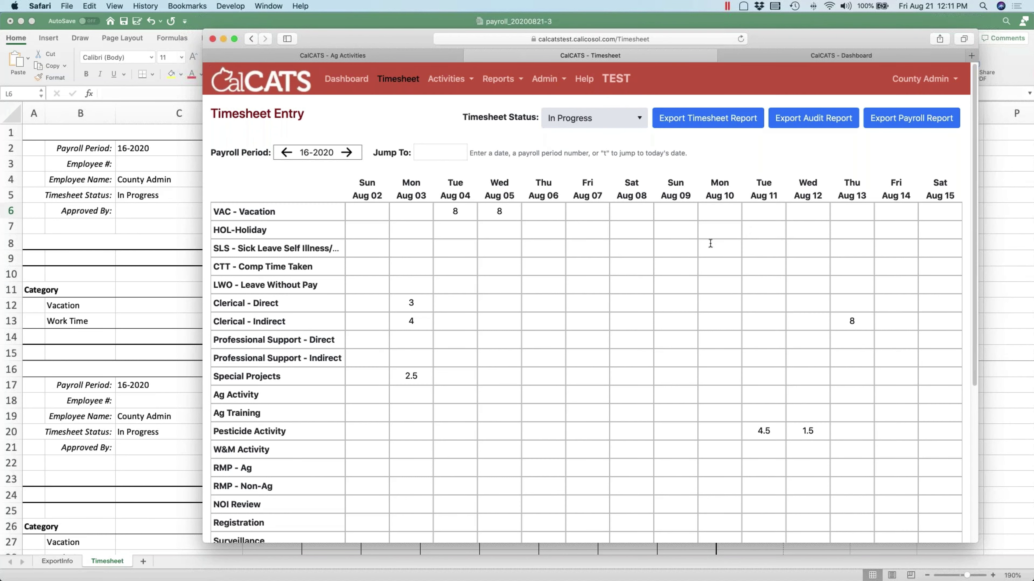
scroll(711, 243, down, 10)
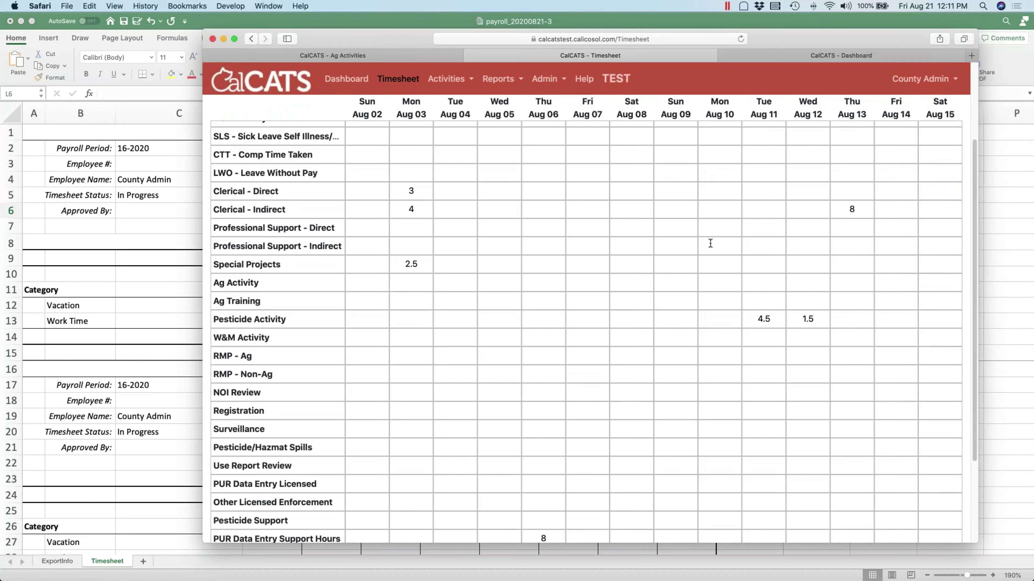
scroll(710, 243, up, 5)
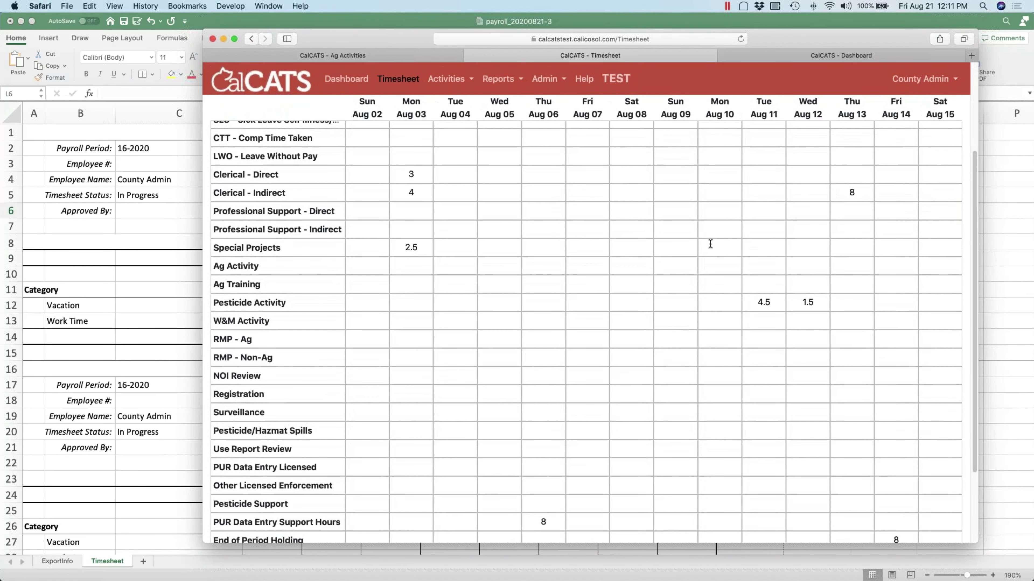
scroll(586, 332, up, 1)
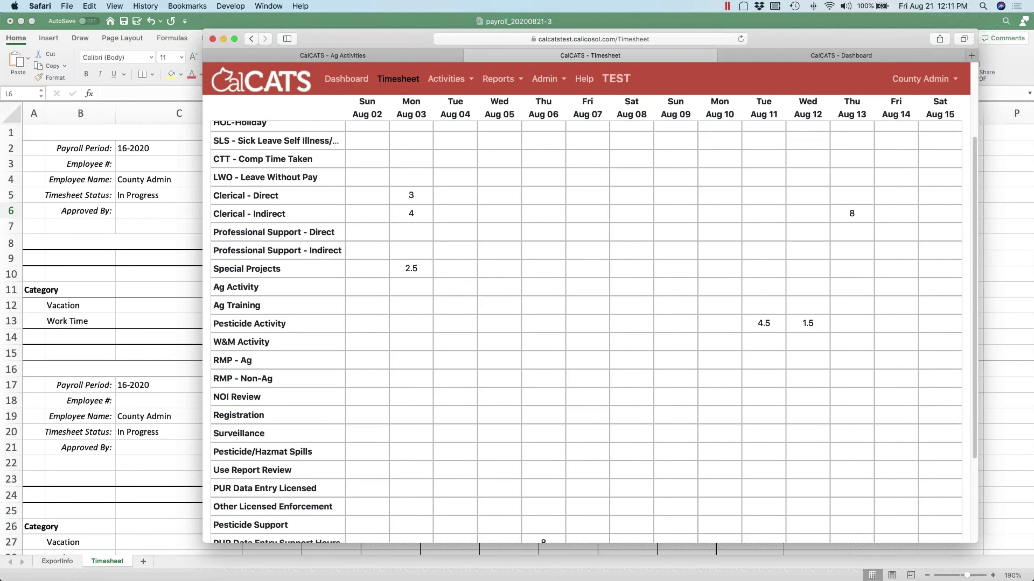
scroll(720, 243, up, 3)
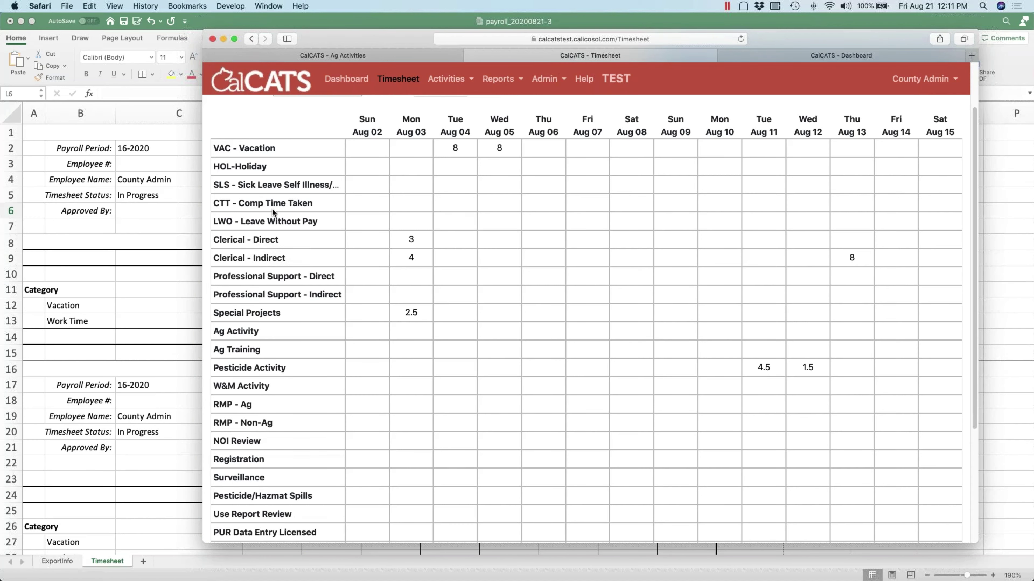
scroll(287, 338, down, 3)
scroll(586, 310, down, 3)
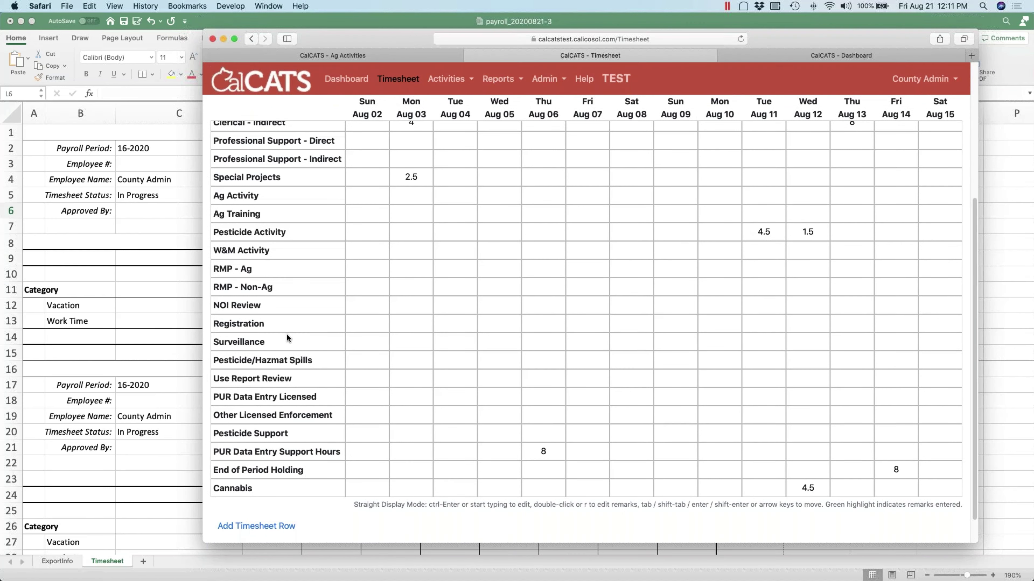
scroll(287, 334, up, 8)
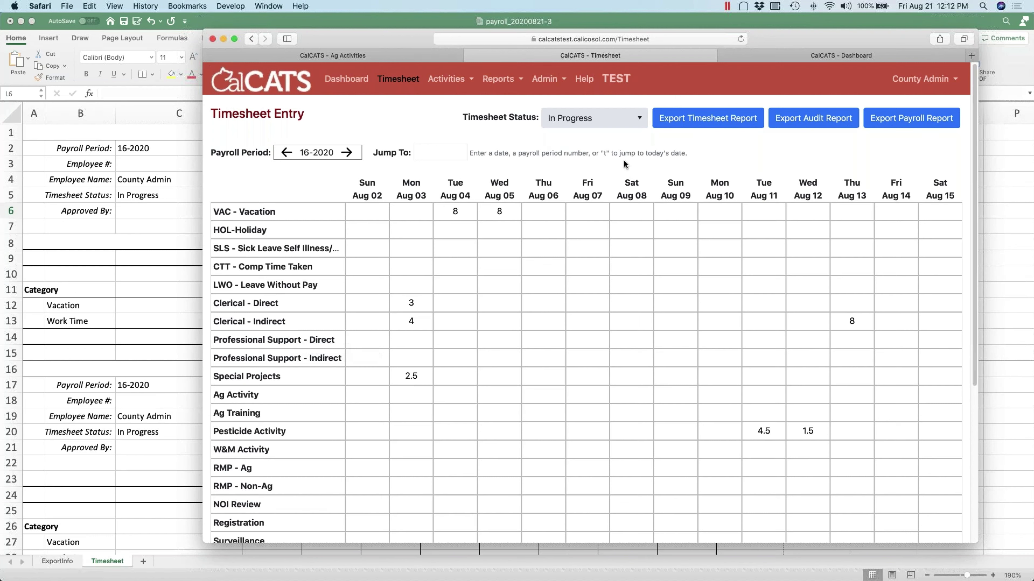
- Open the list of timesheet templates in the county's timesheet configuration
click(559, 84)
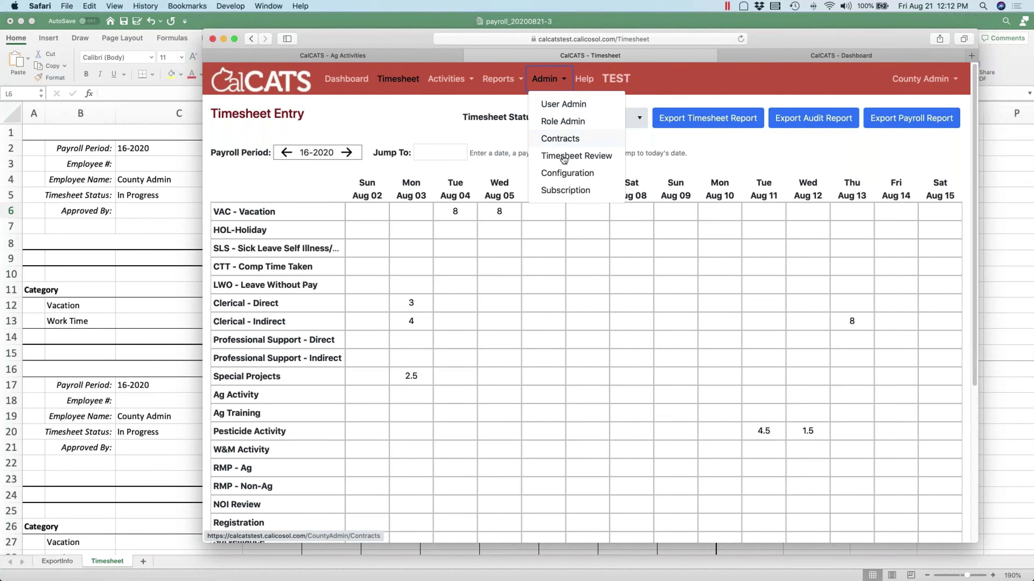
click(563, 173)
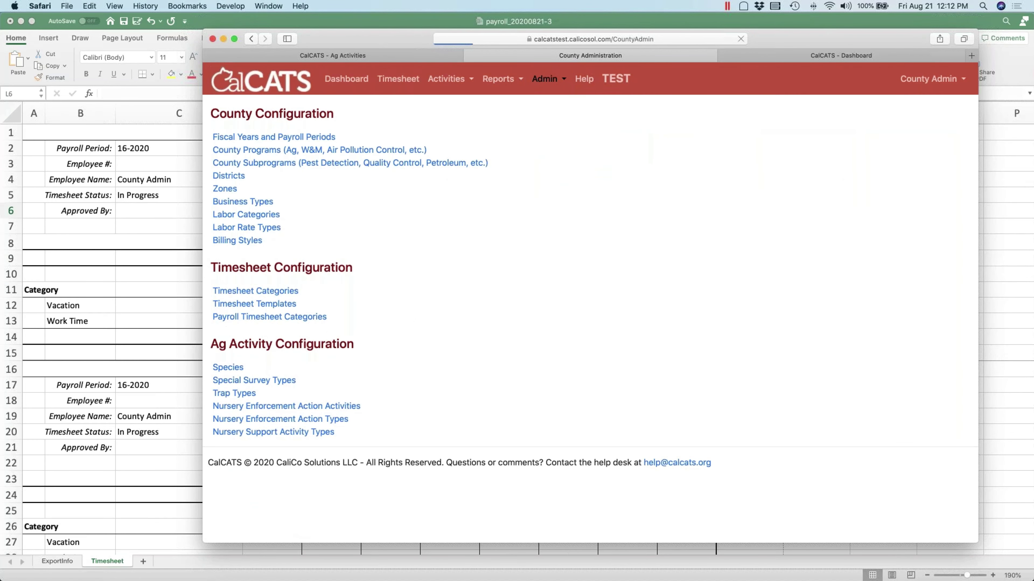
click(268, 305)
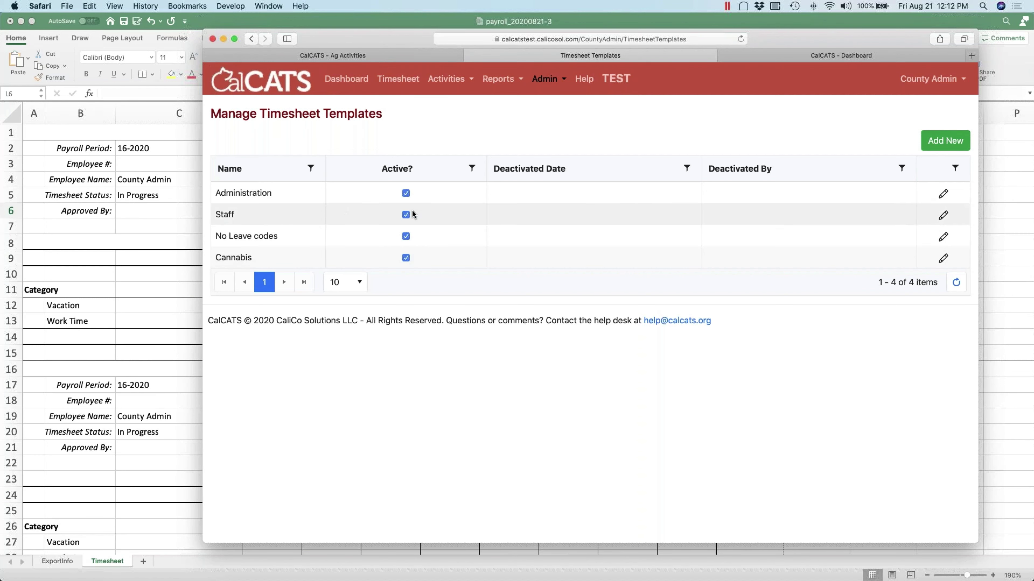
- Examine the categories assigned to the Staff timesheet template and close it without saving
click(943, 216)
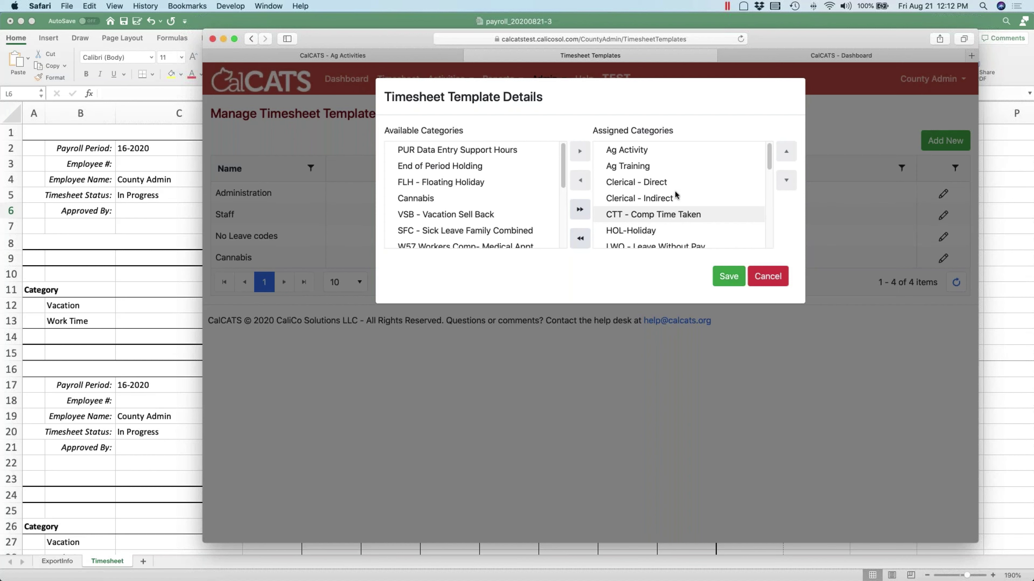
click(667, 167)
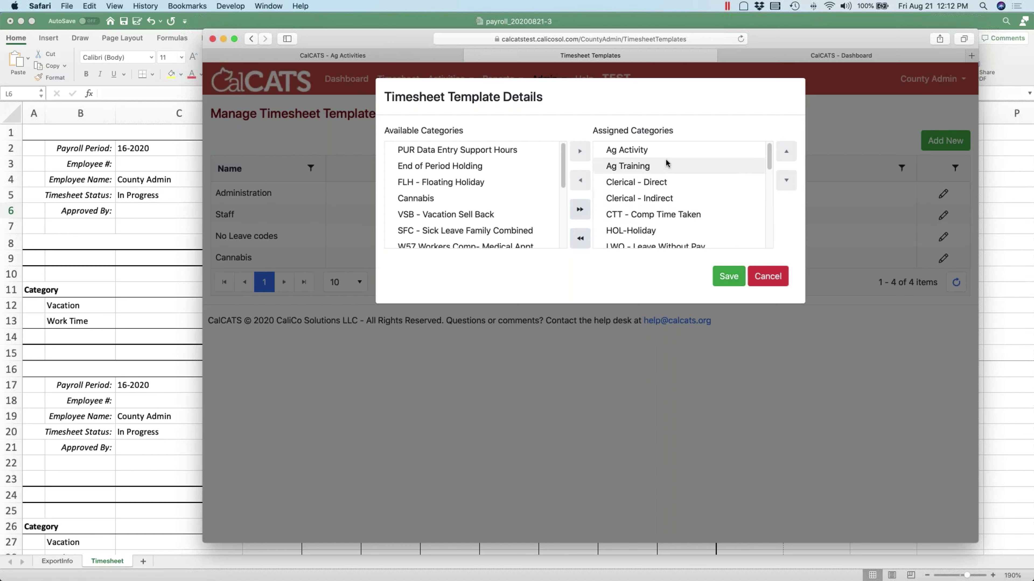
click(668, 182)
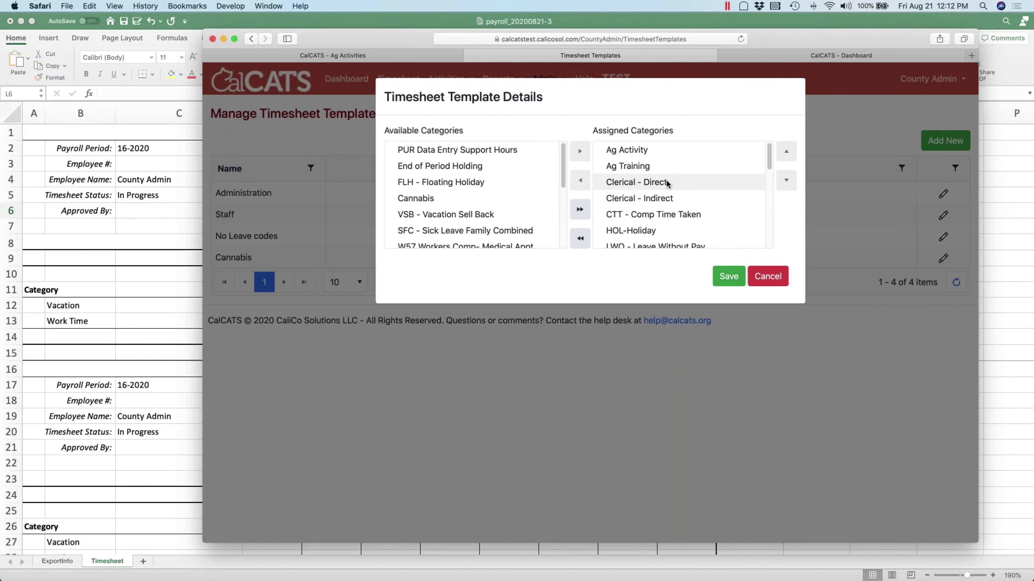
click(757, 276)
- Start a new timesheet template and name it Smaller Test
click(956, 151)
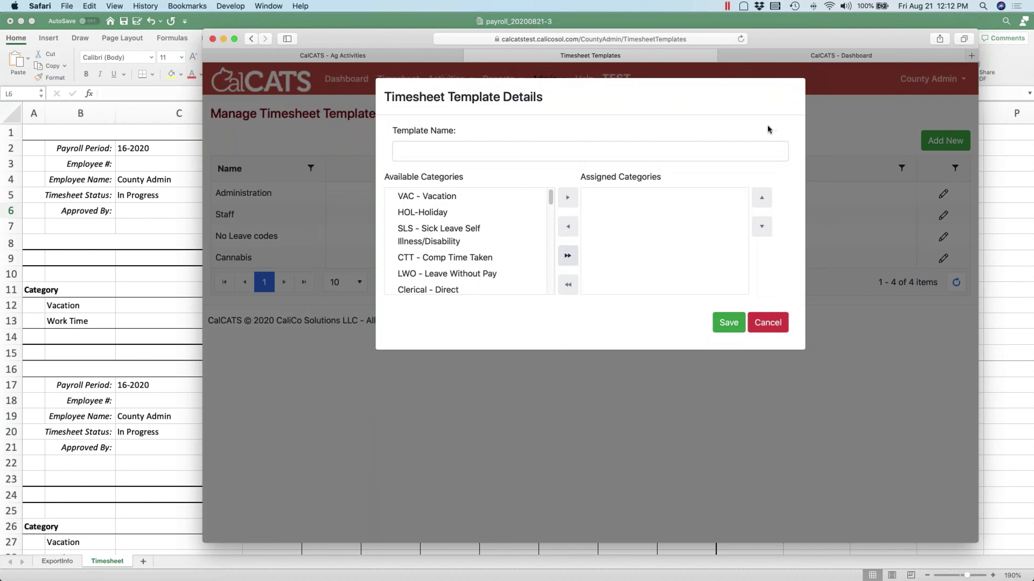
click(750, 147)
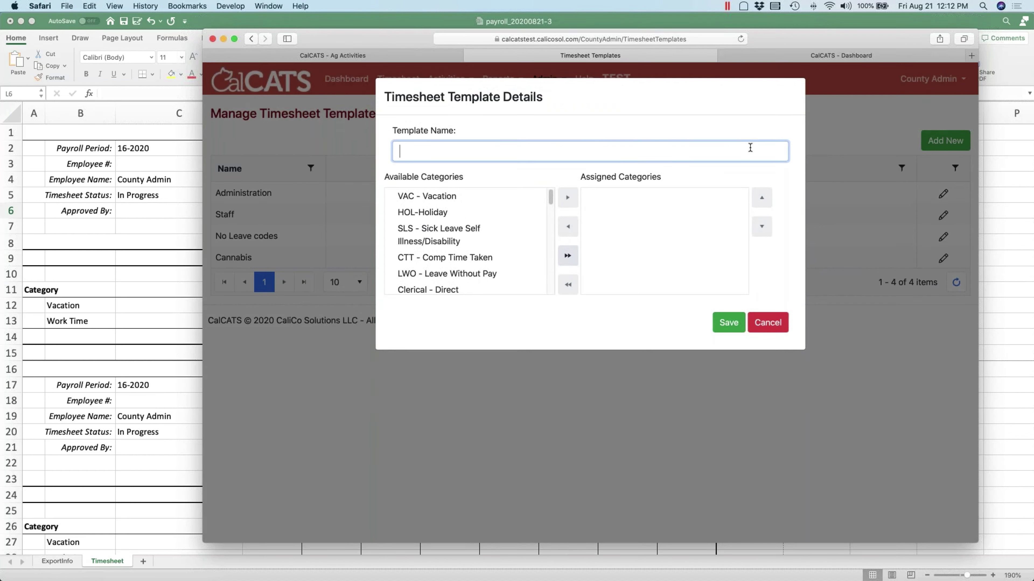
text(Smaller Test)
- Assign the Ag Activity, Pesticide Activity, W&M Activity and Surveillance categories to the new template
scroll(493, 228, down, 1)
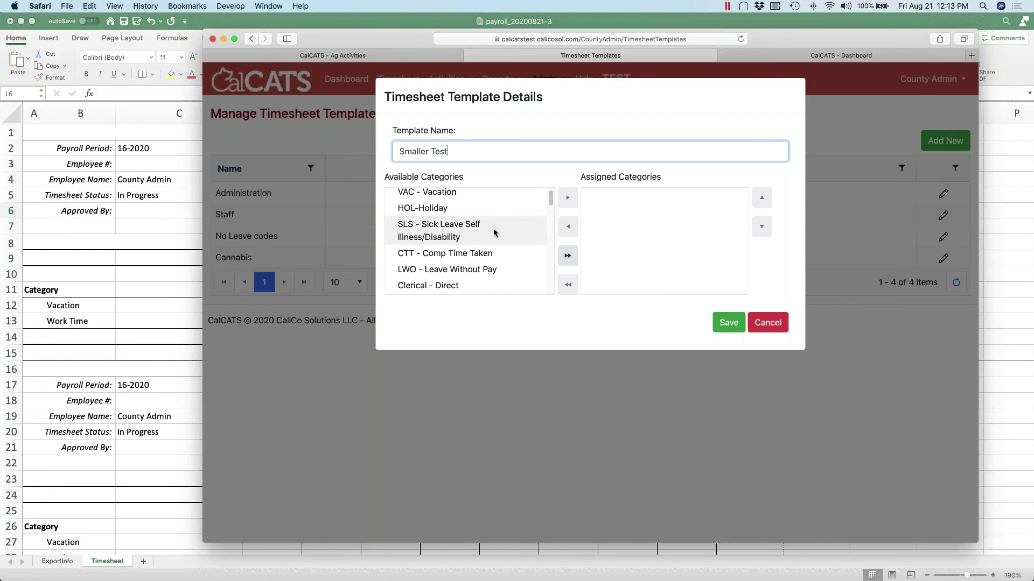
scroll(494, 228, down, 6)
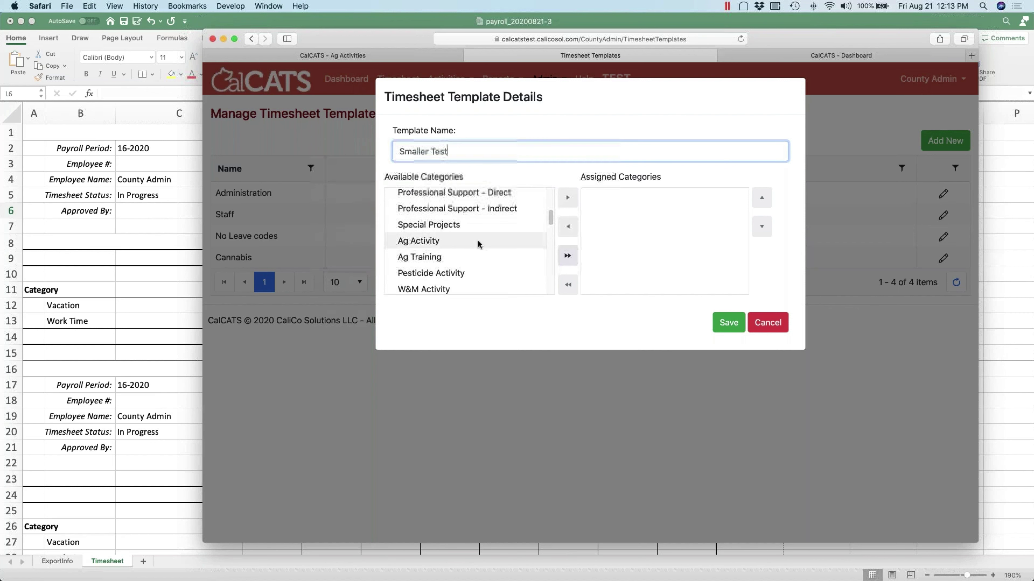
double_click(478, 241)
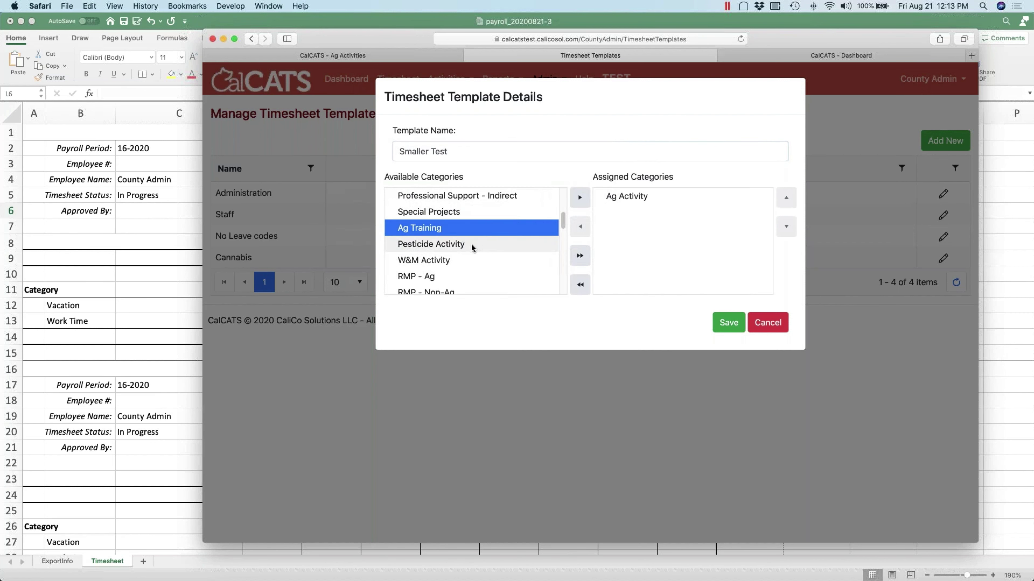
double_click(471, 244)
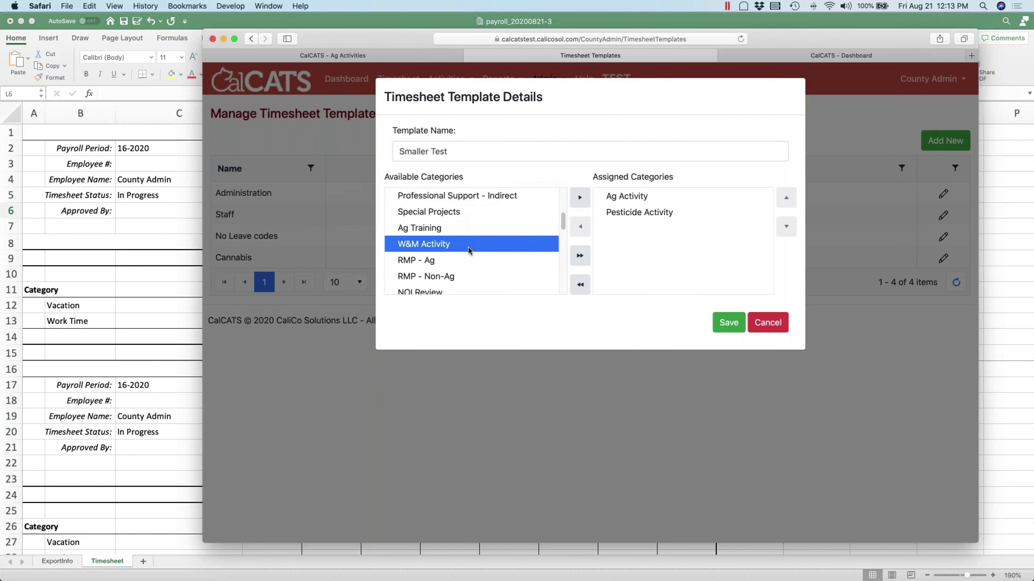
double_click(469, 250)
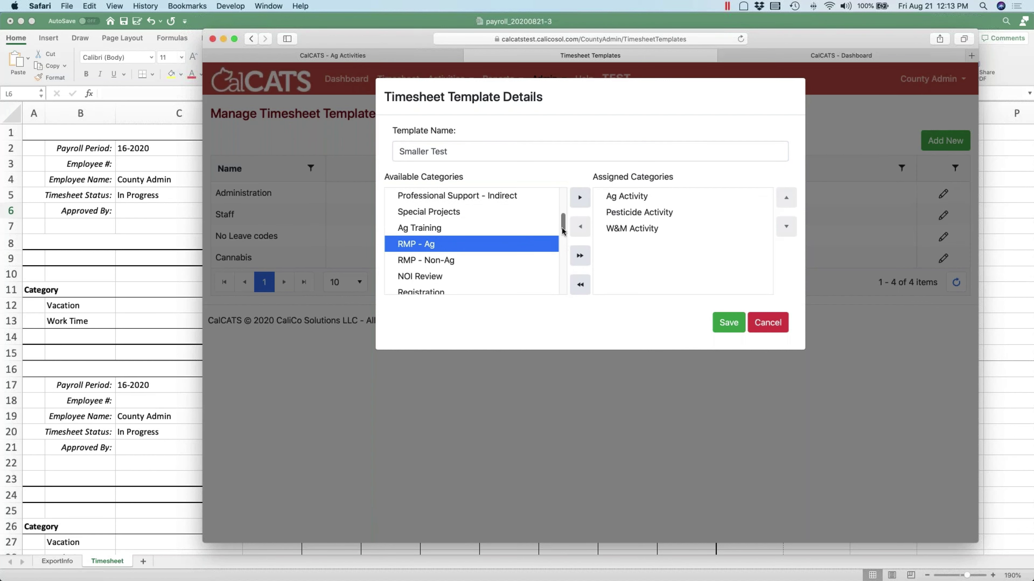
drag(563, 231, 563, 244)
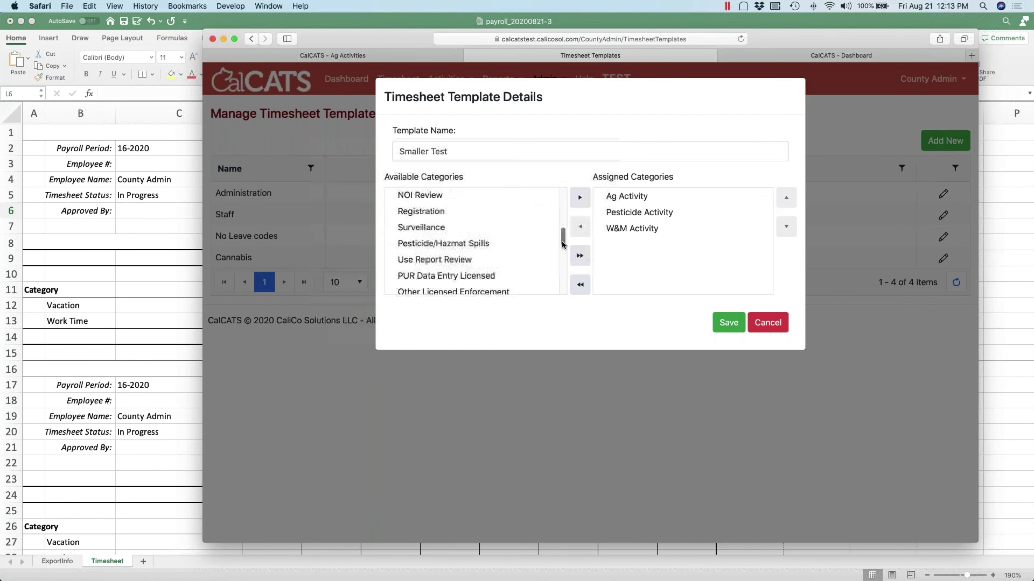
double_click(515, 228)
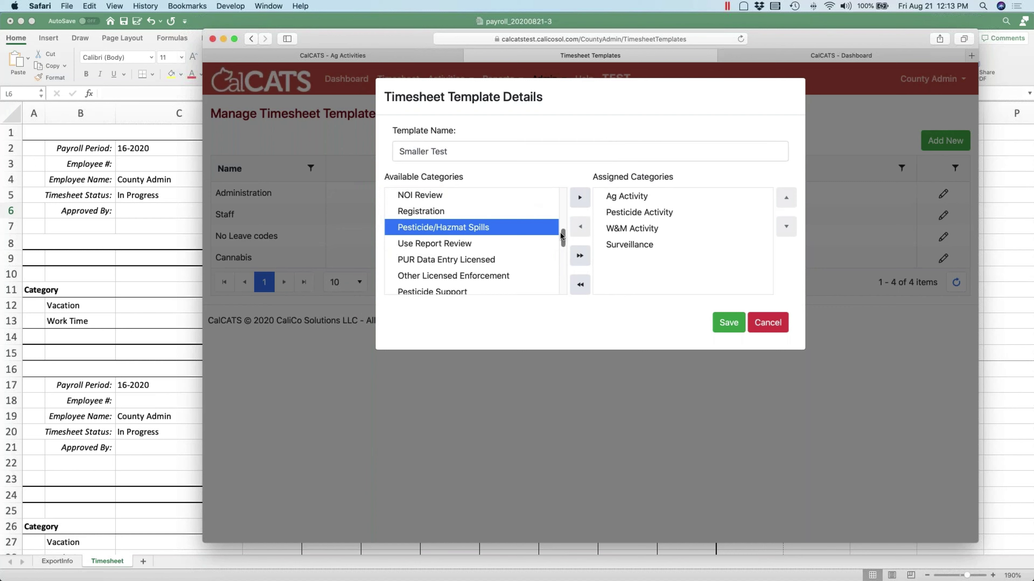
- Assign Professional Support - Direct and Professional Support - Indirect to the Smaller Test template and save it
drag(561, 236, 565, 210)
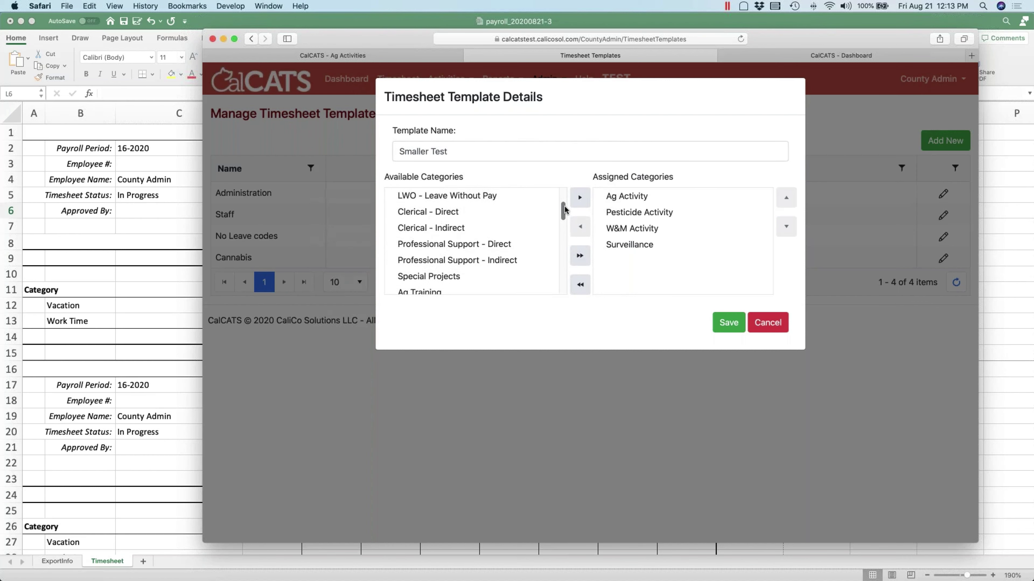
double_click(491, 245)
double_click(491, 245)
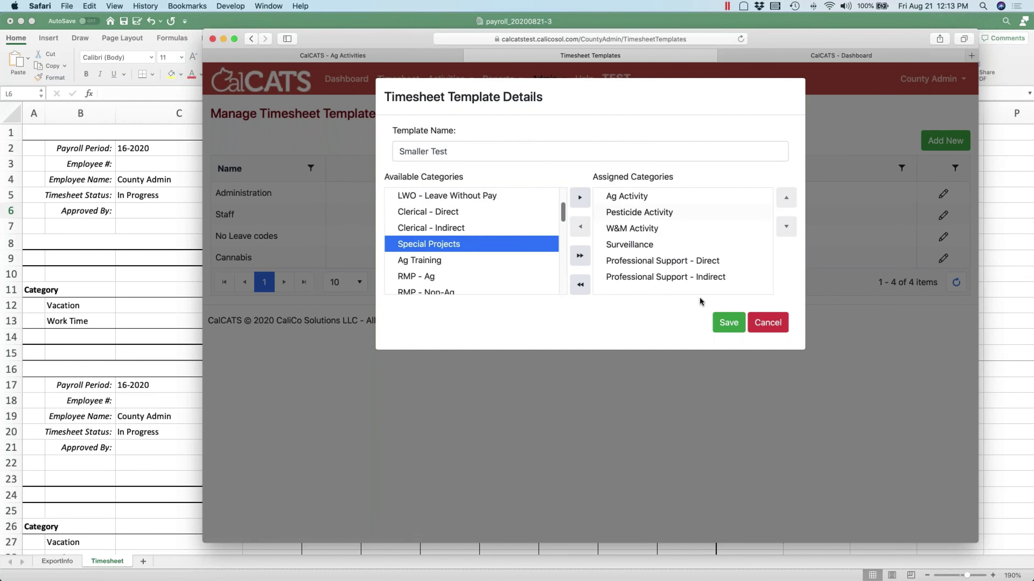
click(724, 323)
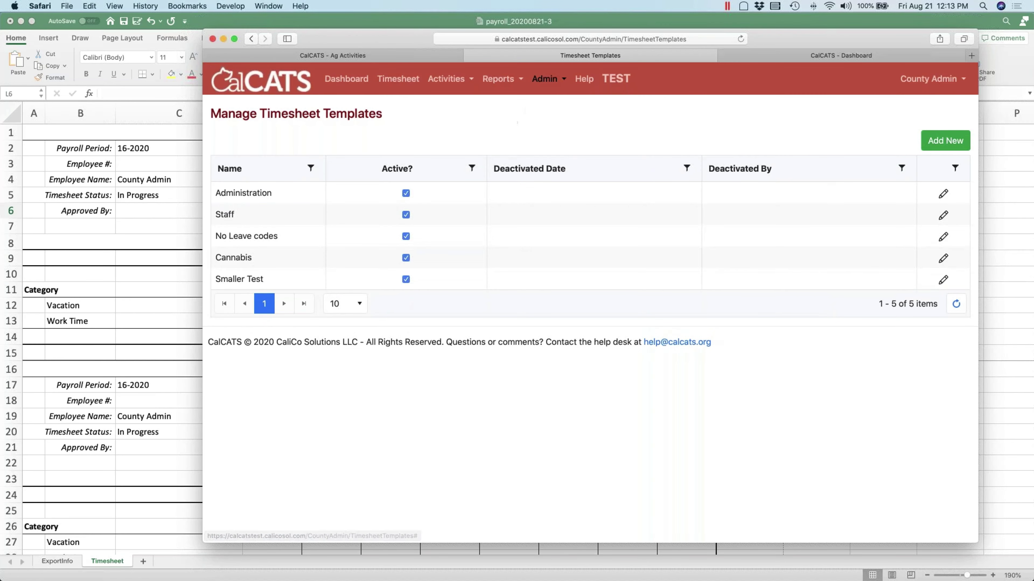
- Set the County Admin user's timesheet template to Smaller Test in user administration and save the user
click(585, 79)
click(556, 89)
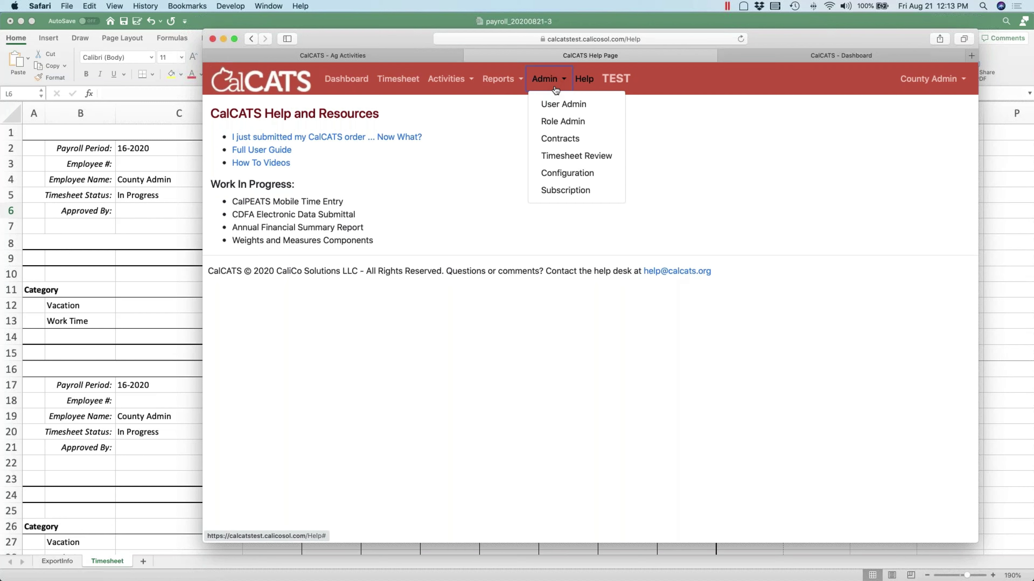
click(558, 104)
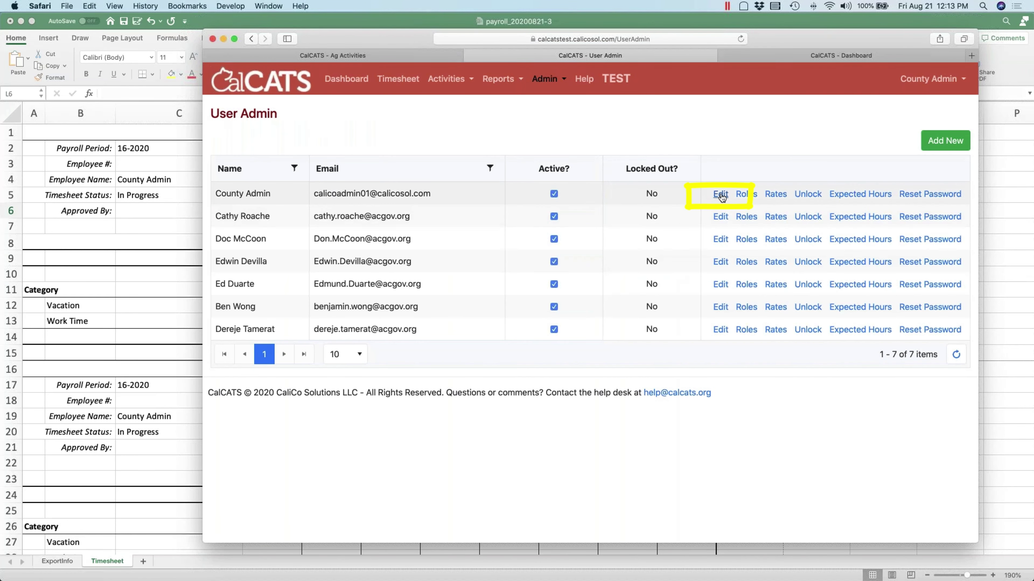
click(720, 195)
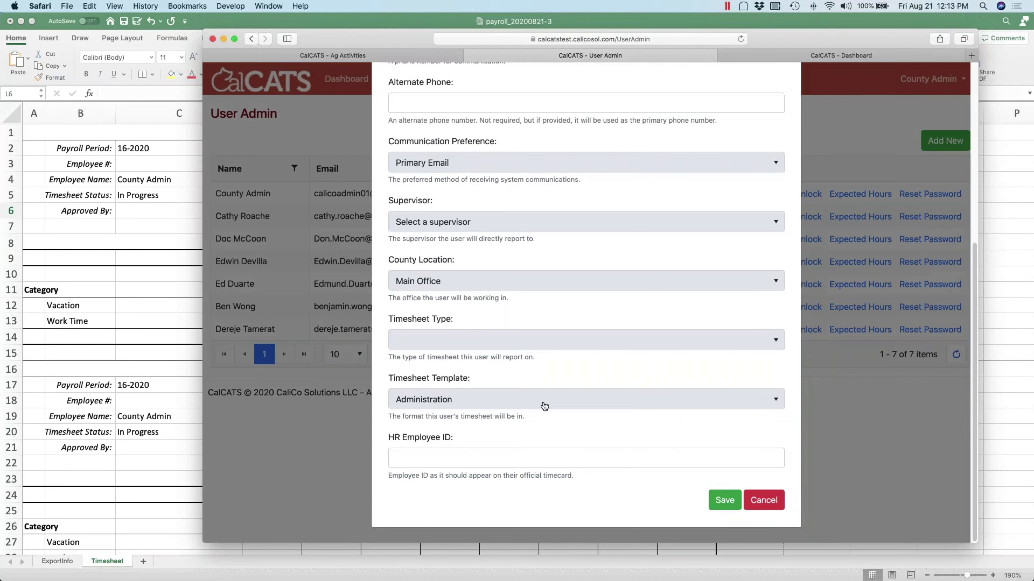
click(475, 401)
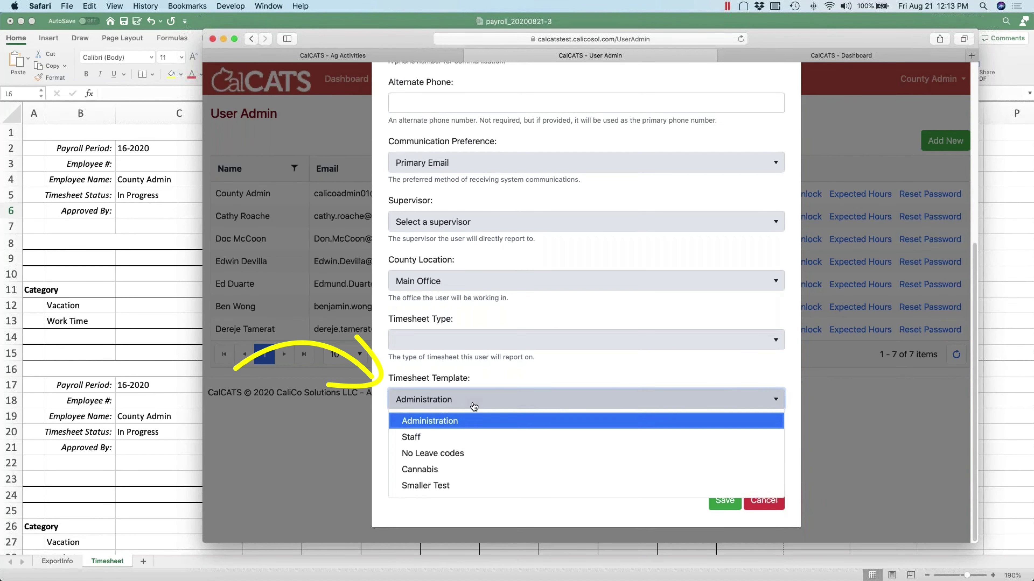
click(451, 487)
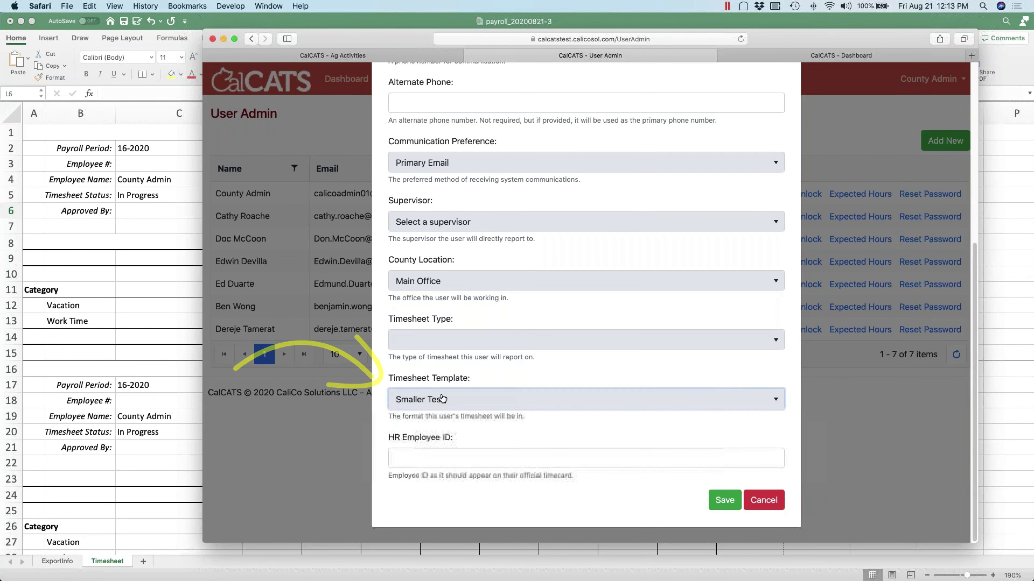
click(730, 507)
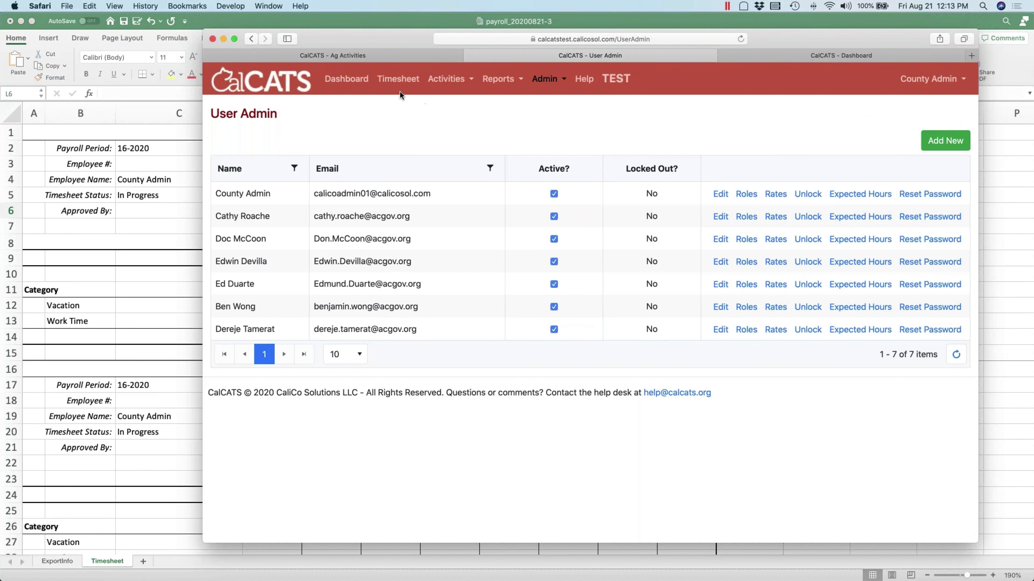
- Open the timesheet for payroll period 18-2020 and add a VAC - Vacation row to it
click(398, 79)
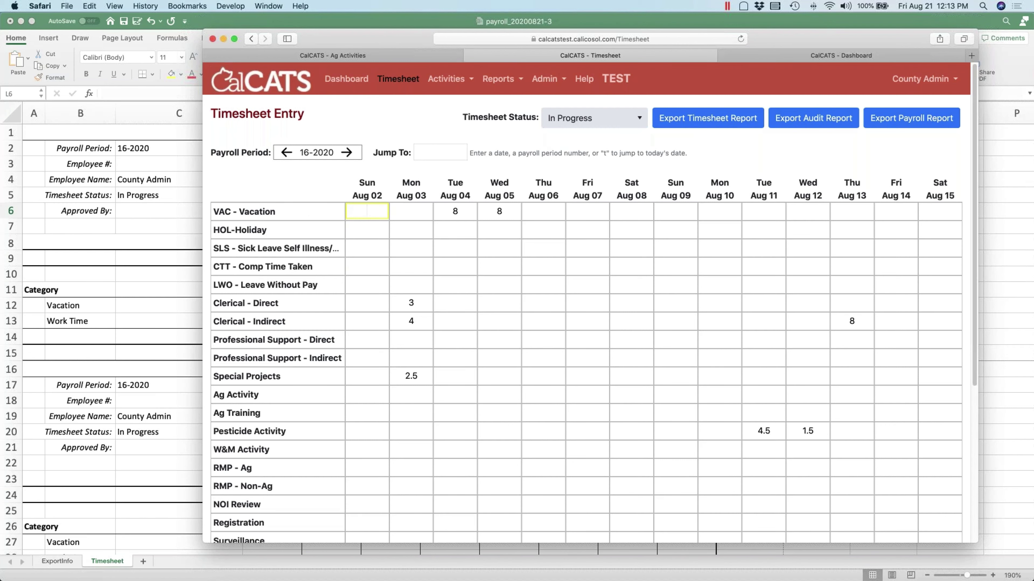
click(347, 153)
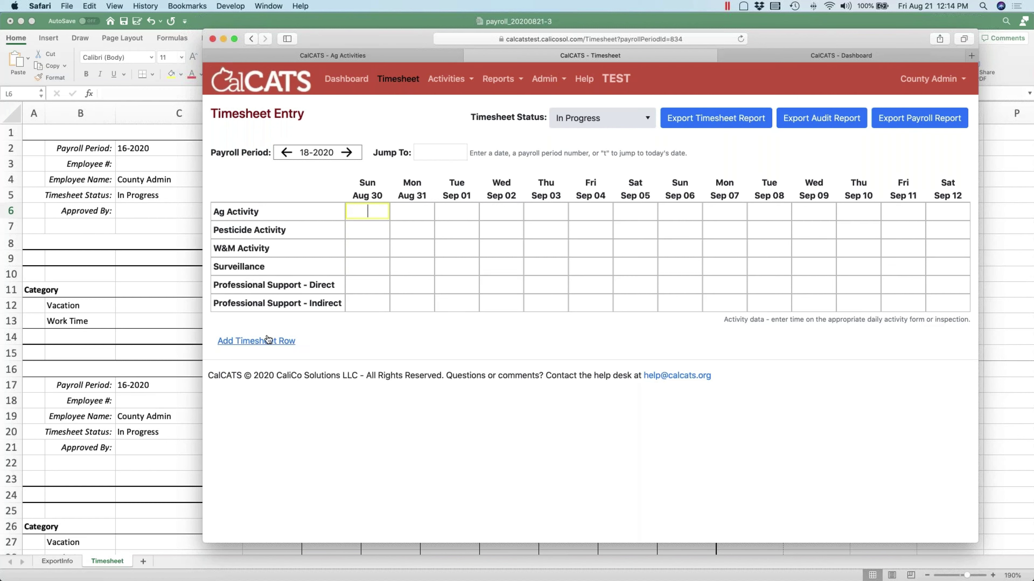
click(282, 343)
click(291, 345)
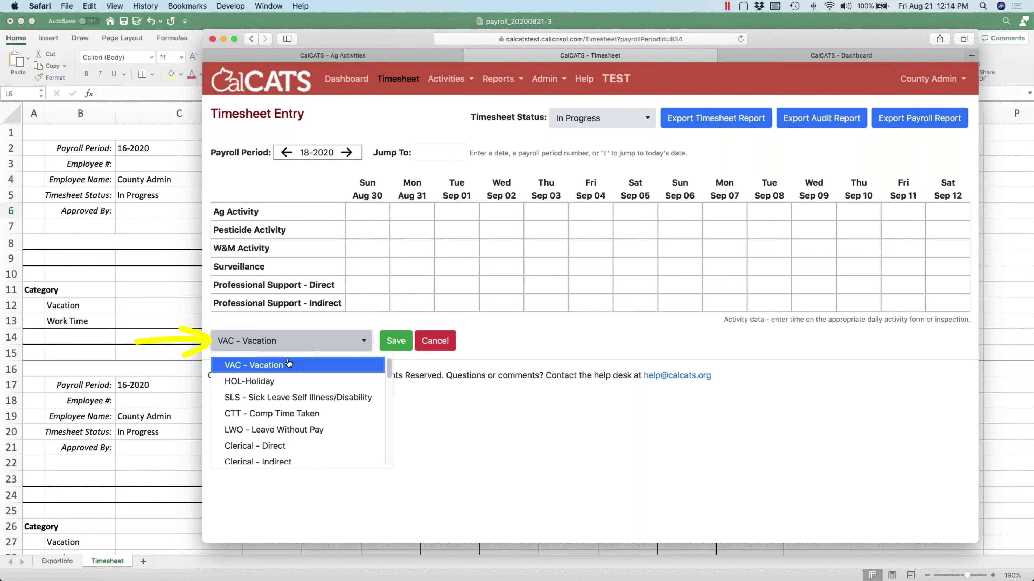
click(289, 363)
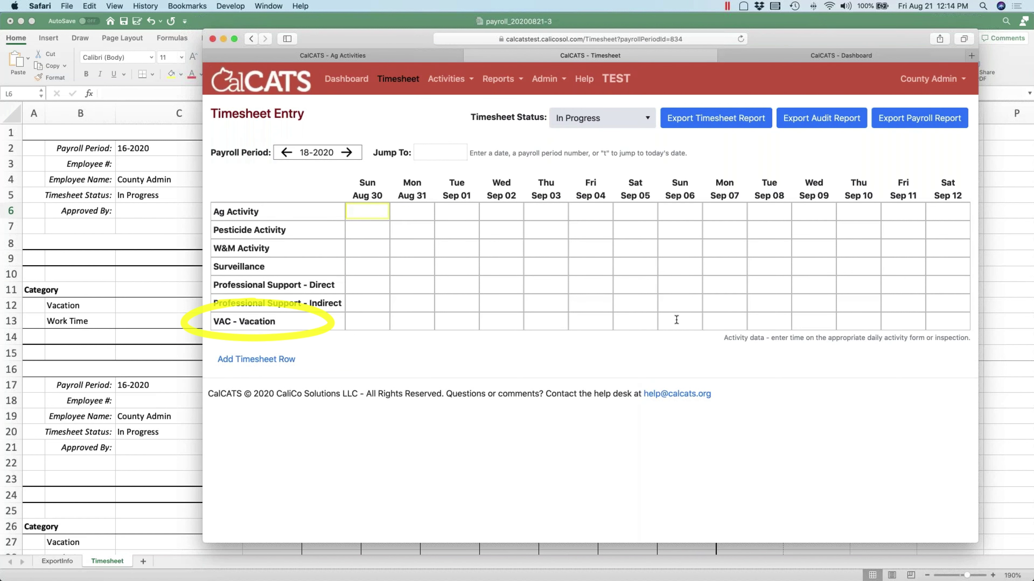
- Start another timesheet row and view the categories available for it
click(285, 358)
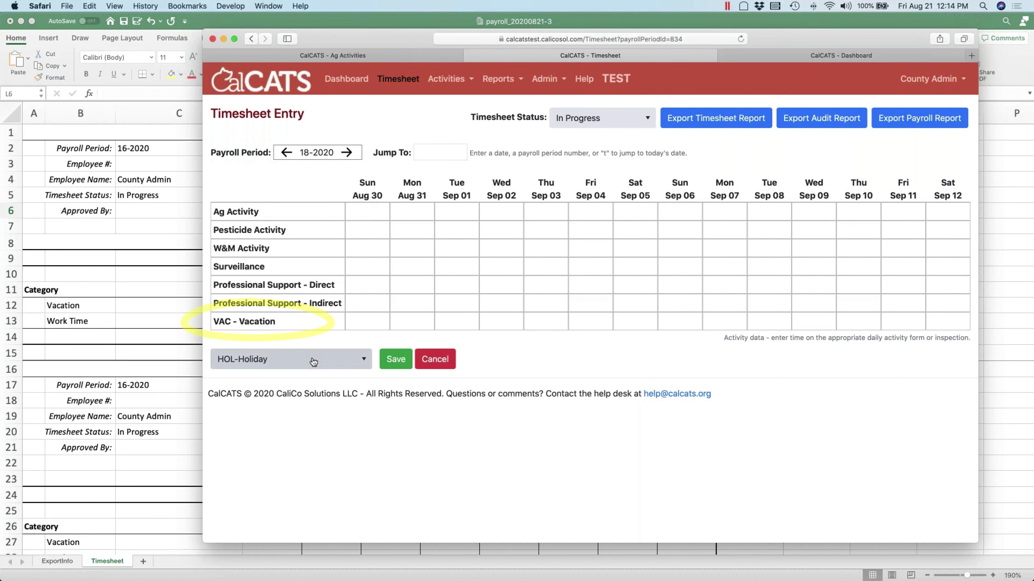
click(287, 359)
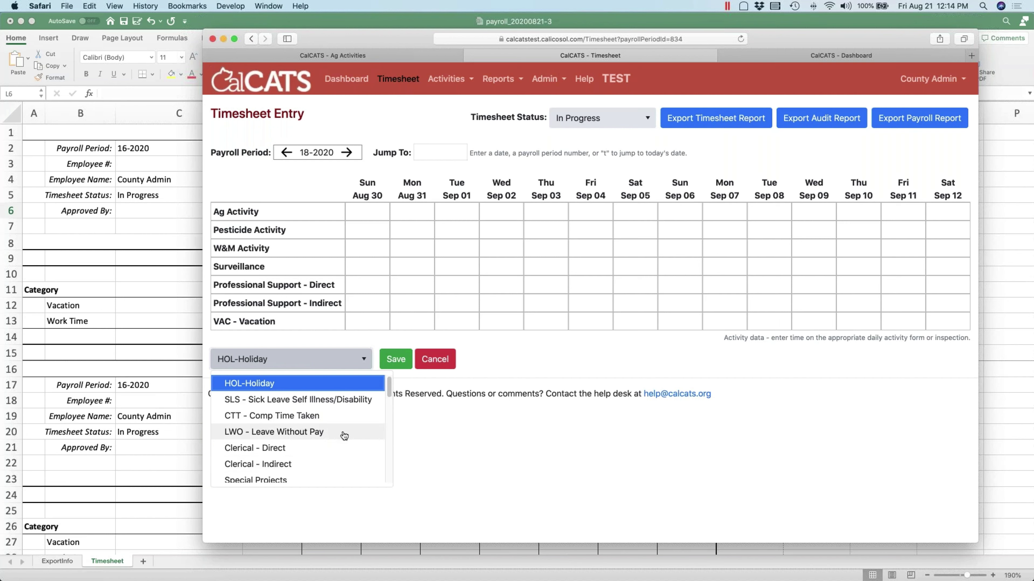
click(485, 328)
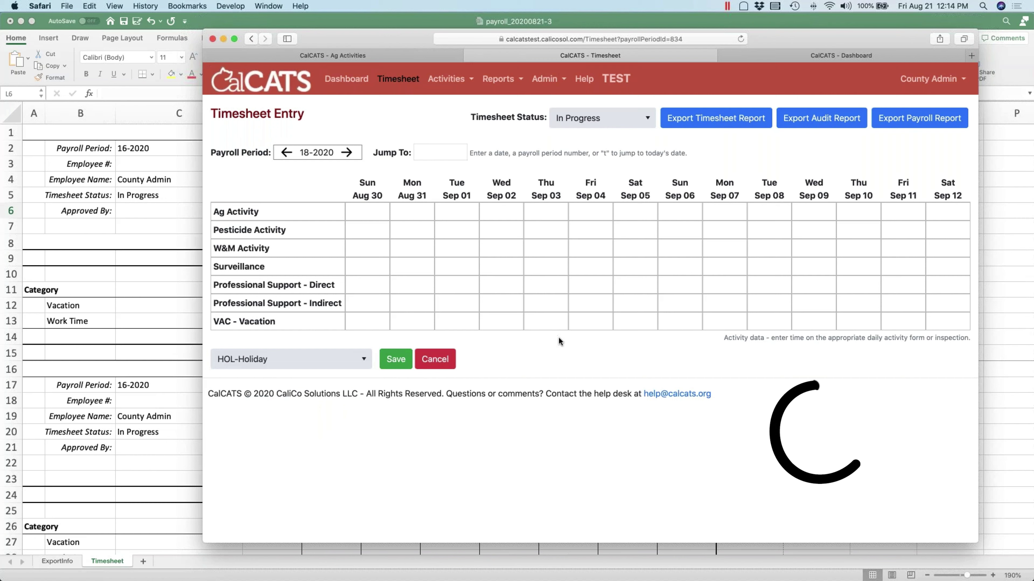